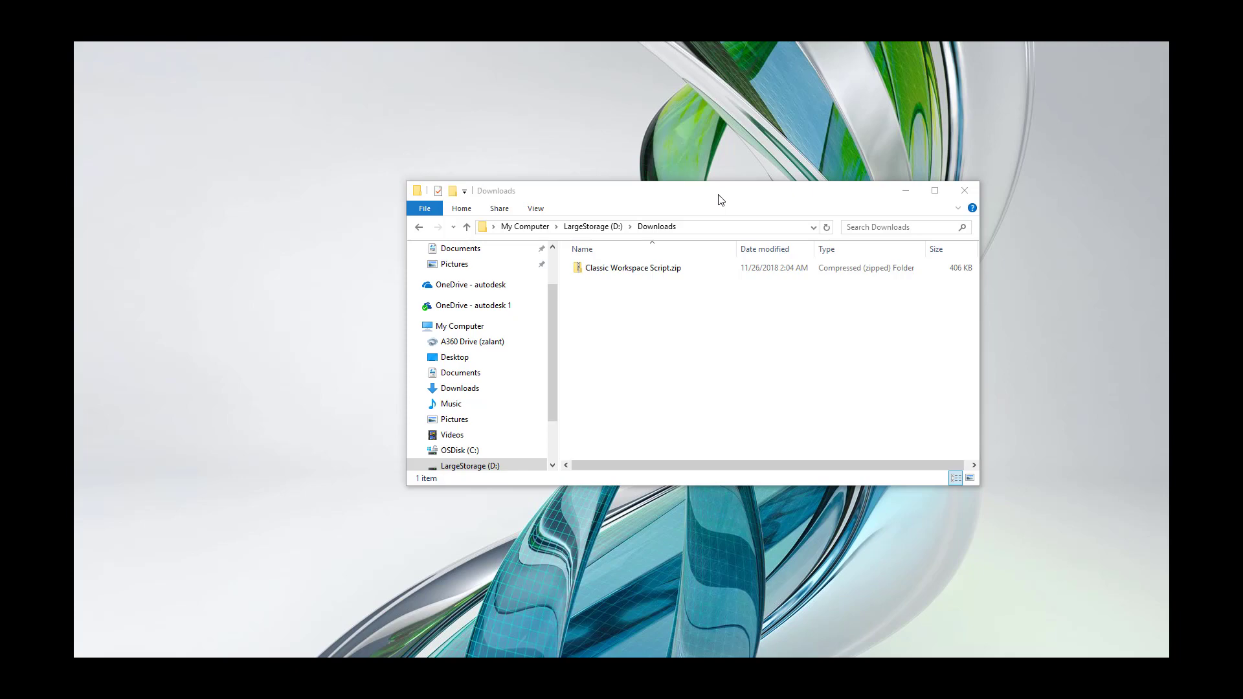
- Extract all of Classic Workspace Script.zip into a new folder beside the archive in Downloads
{"action": "left_click", "coordinate": [700, 229]}
{"action": "left_click", "coordinate": [621, 271]}
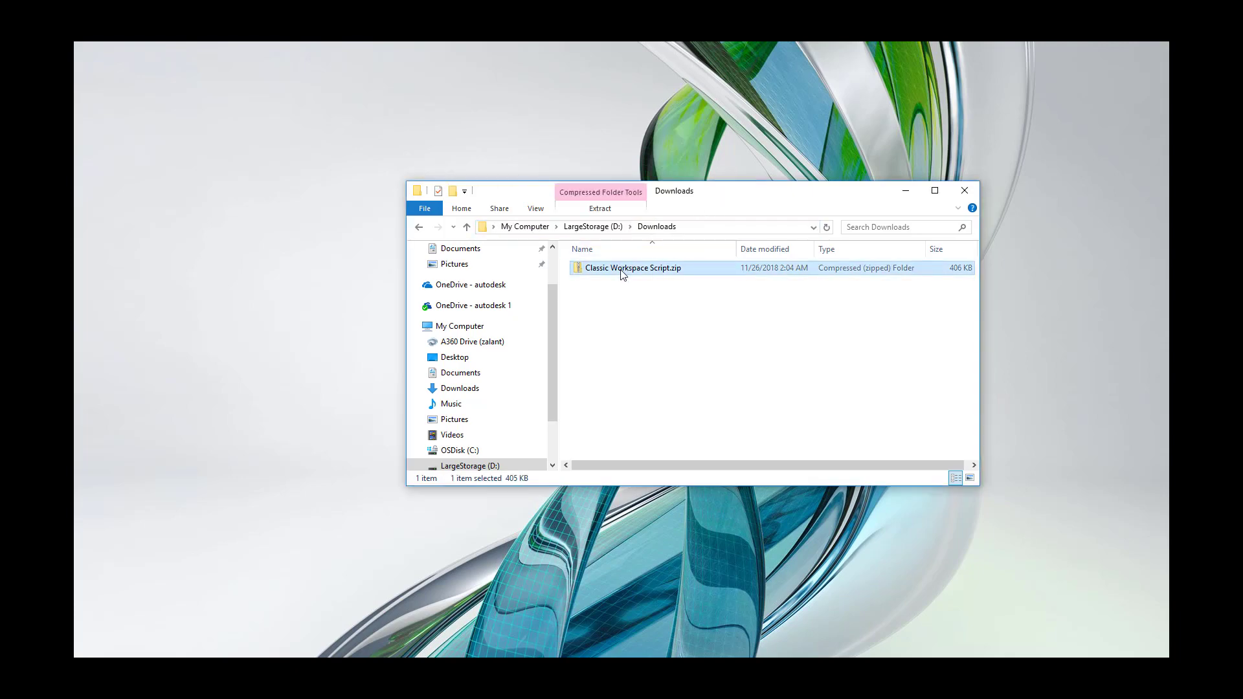
{"action": "right_click", "coordinate": [620, 270]}
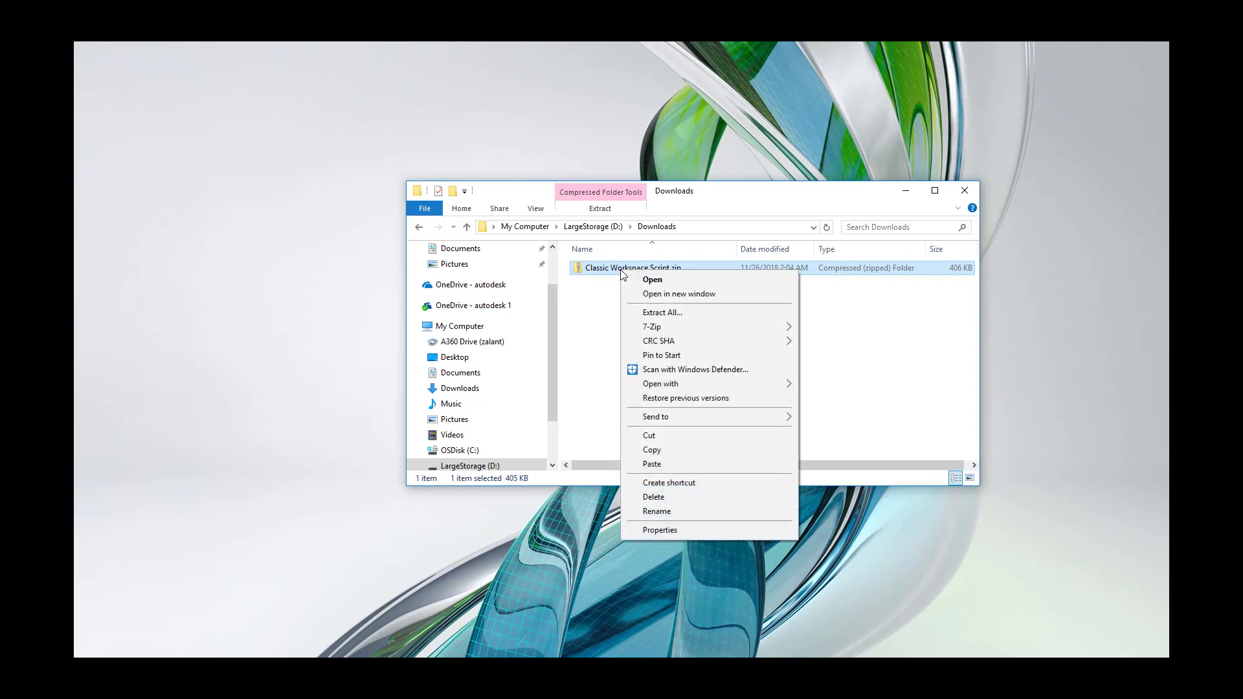
{"action": "left_click", "coordinate": [666, 314]}
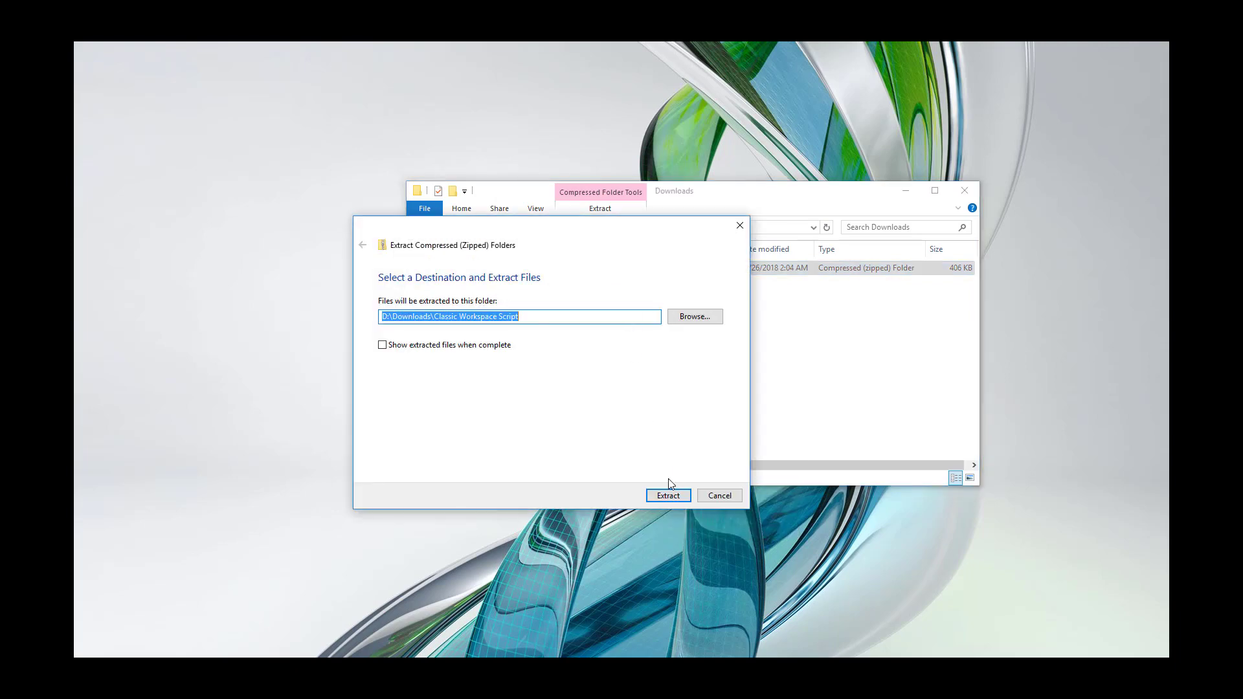
{"action": "left_click", "coordinate": [668, 496]}
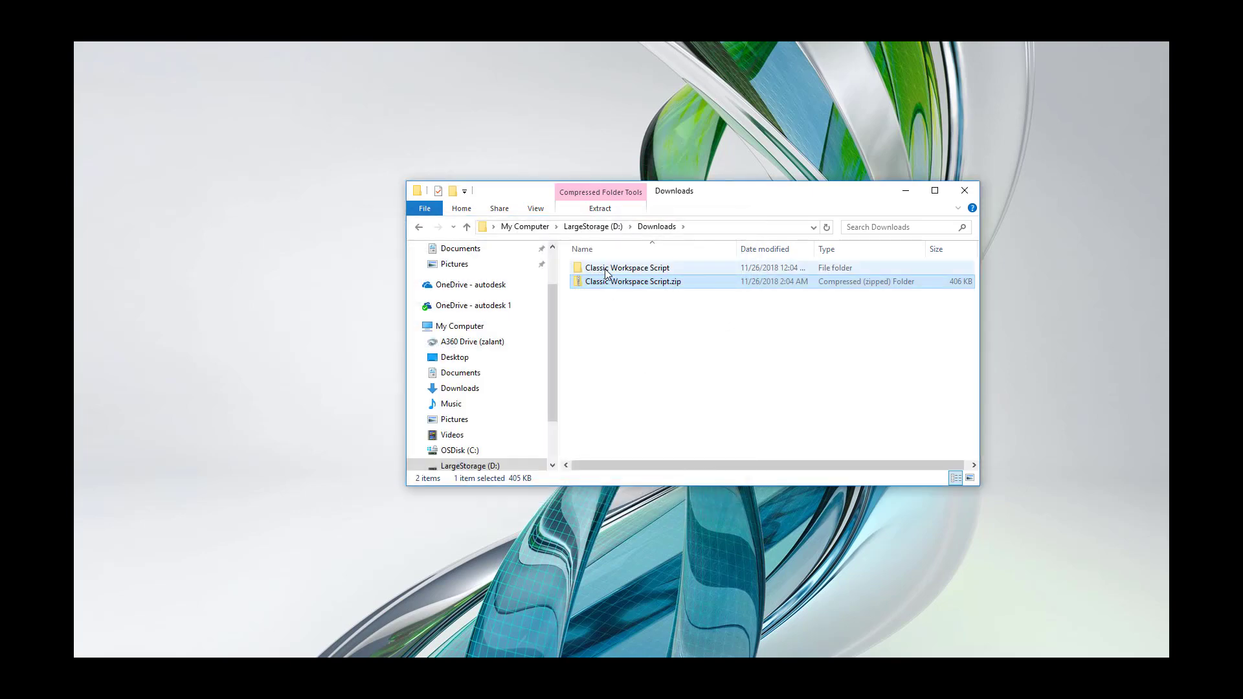
- Open the Classic Workspace Script folder and select the Acad 2014 CUIx.zip archive
{"action": "double_click", "coordinate": [603, 268]}
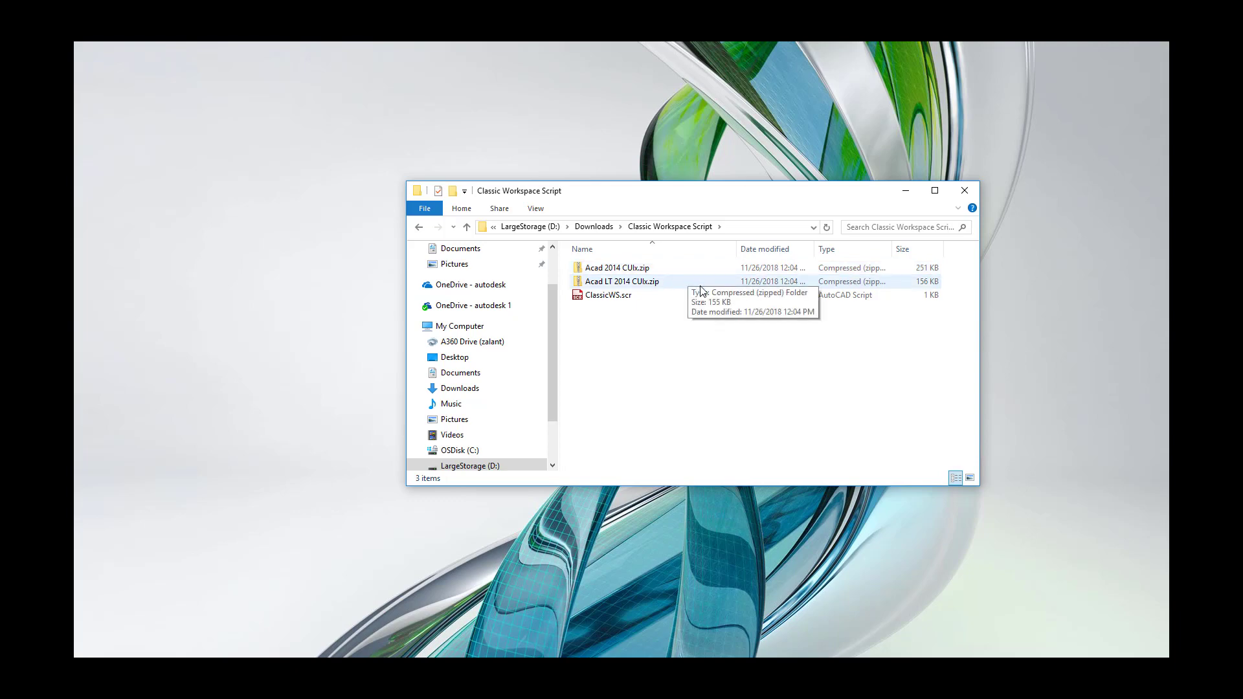
{"action": "left_click", "coordinate": [691, 281]}
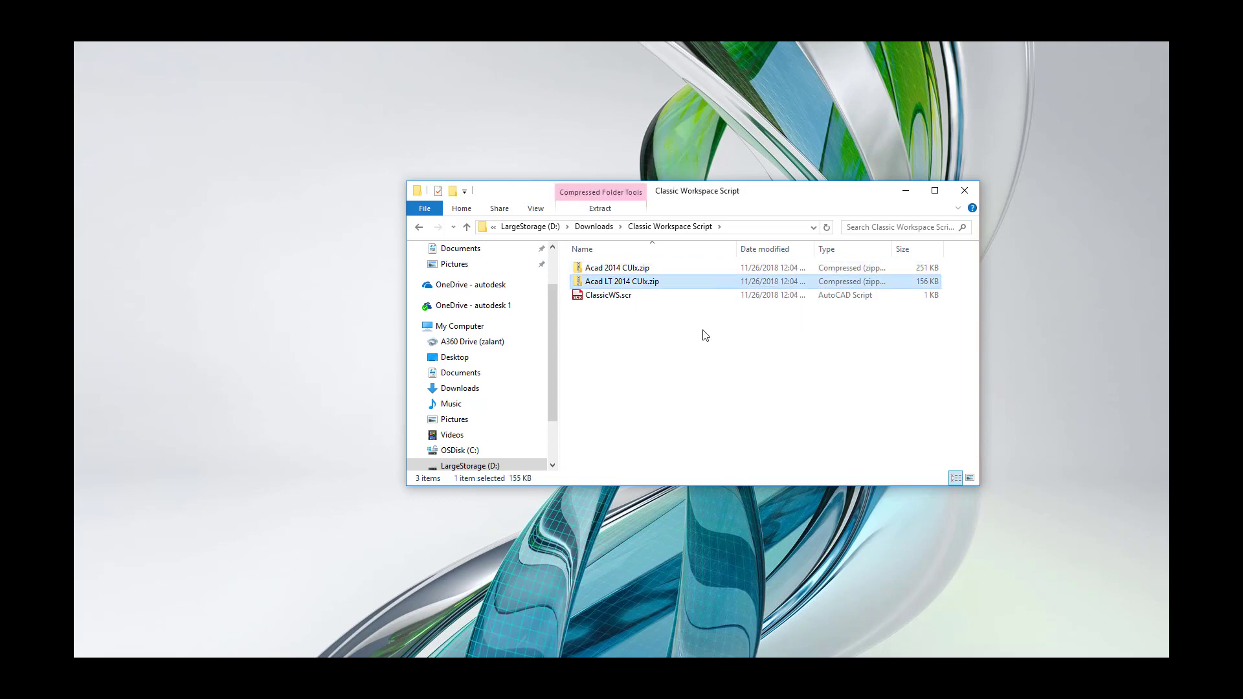
{"action": "left_click", "coordinate": [698, 266]}
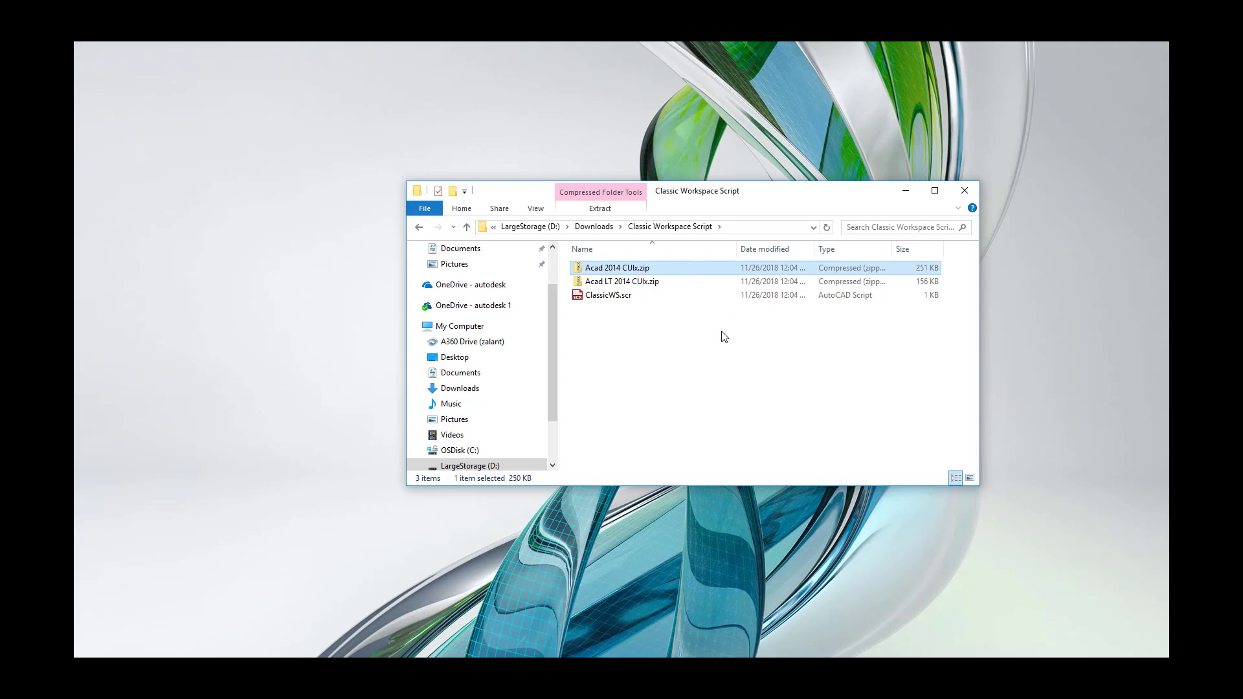
- Extract Acad 2014 CUIx.zip and open the new Acad 2014 CUIx folder containing Acad.CUIx
{"action": "right_click", "coordinate": [631, 268]}
{"action": "left_click", "coordinate": [661, 310]}
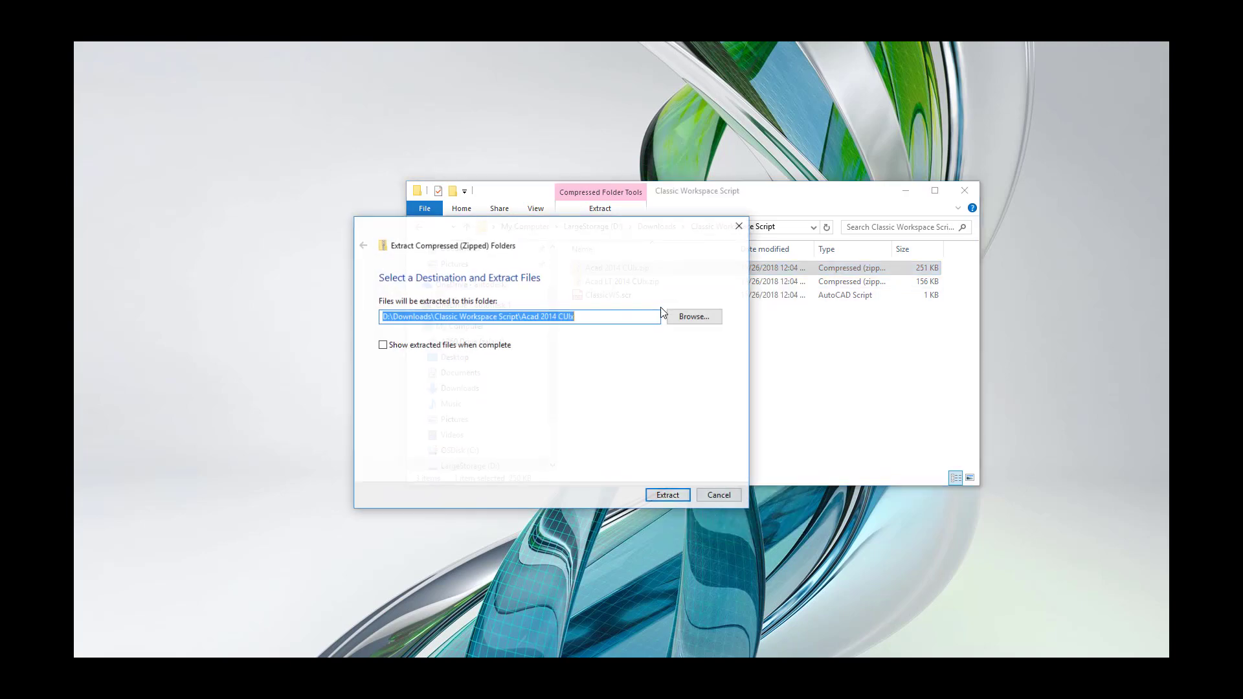
{"action": "left_click", "coordinate": [669, 496]}
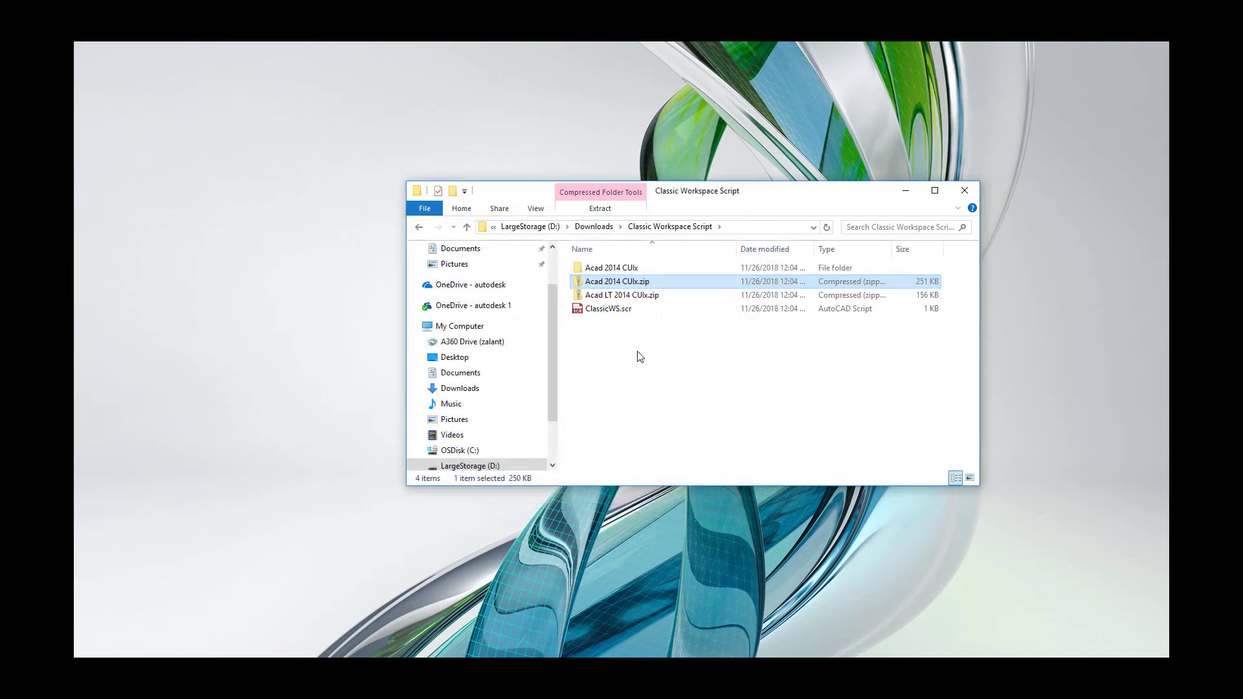
{"action": "left_click", "coordinate": [614, 268]}
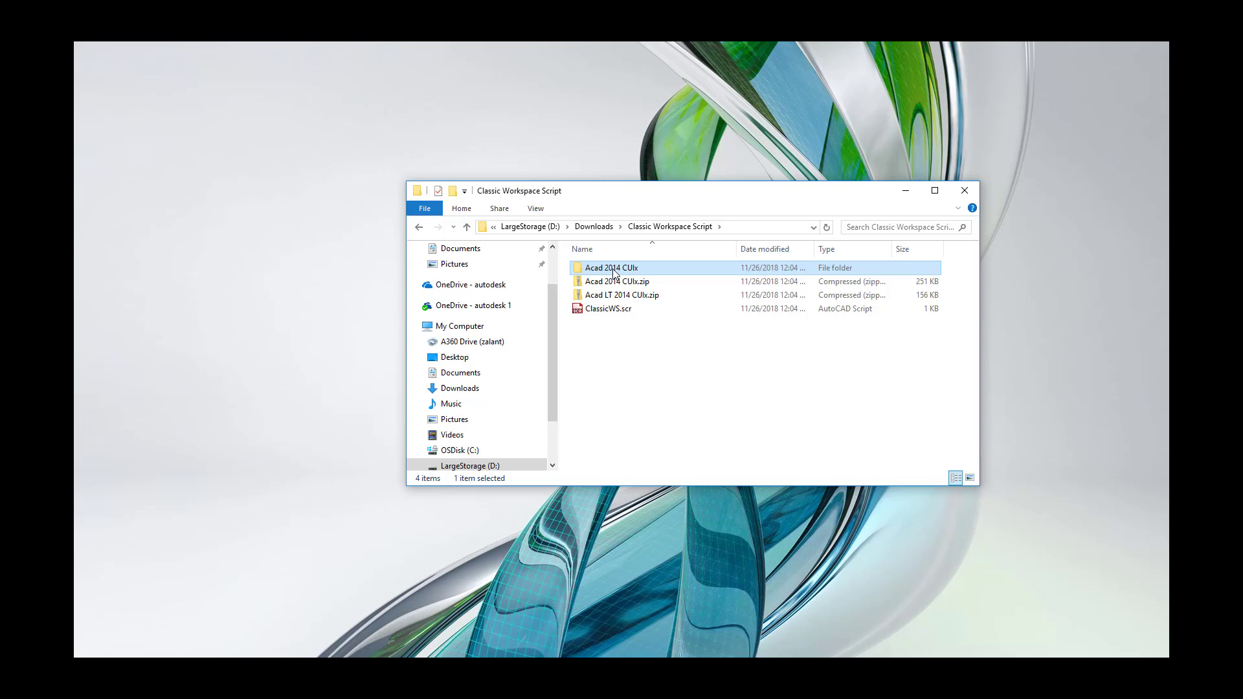
{"action": "double_click", "coordinate": [613, 269]}
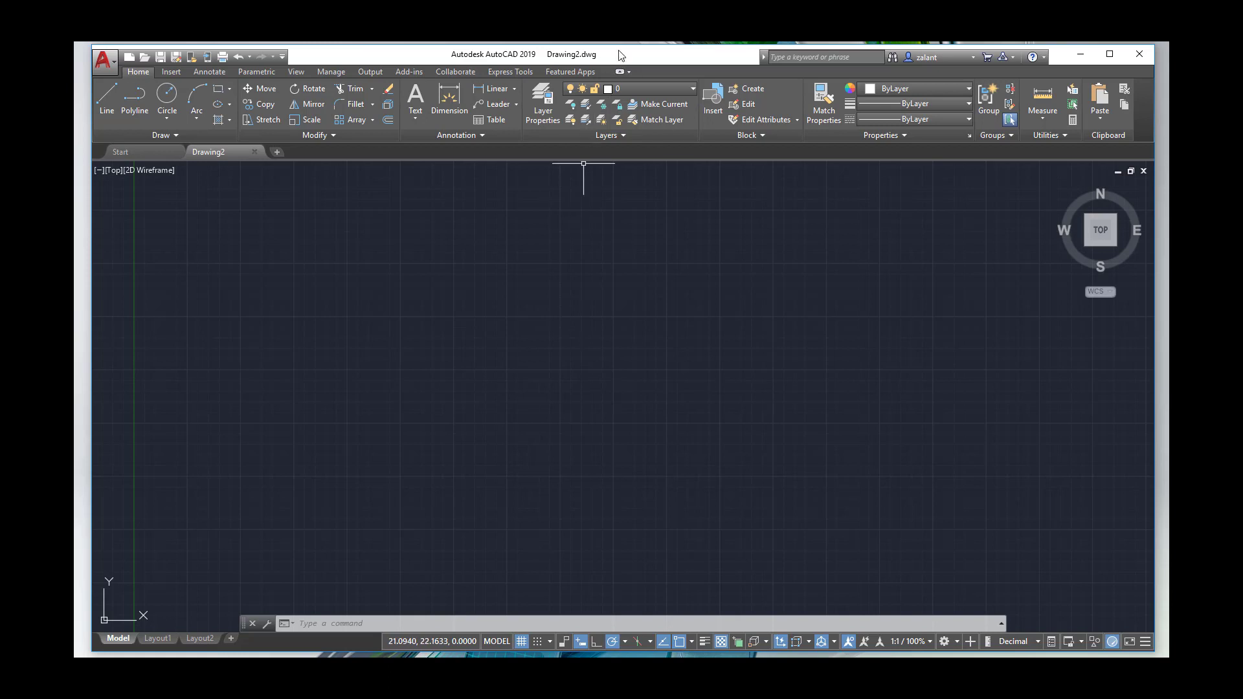
- Bring up the Customize User Interface editor using the cui command and Manage tab's User Interface button
{"action": "left_click", "coordinate": [367, 620]}
{"action": "type", "text": "cu"}
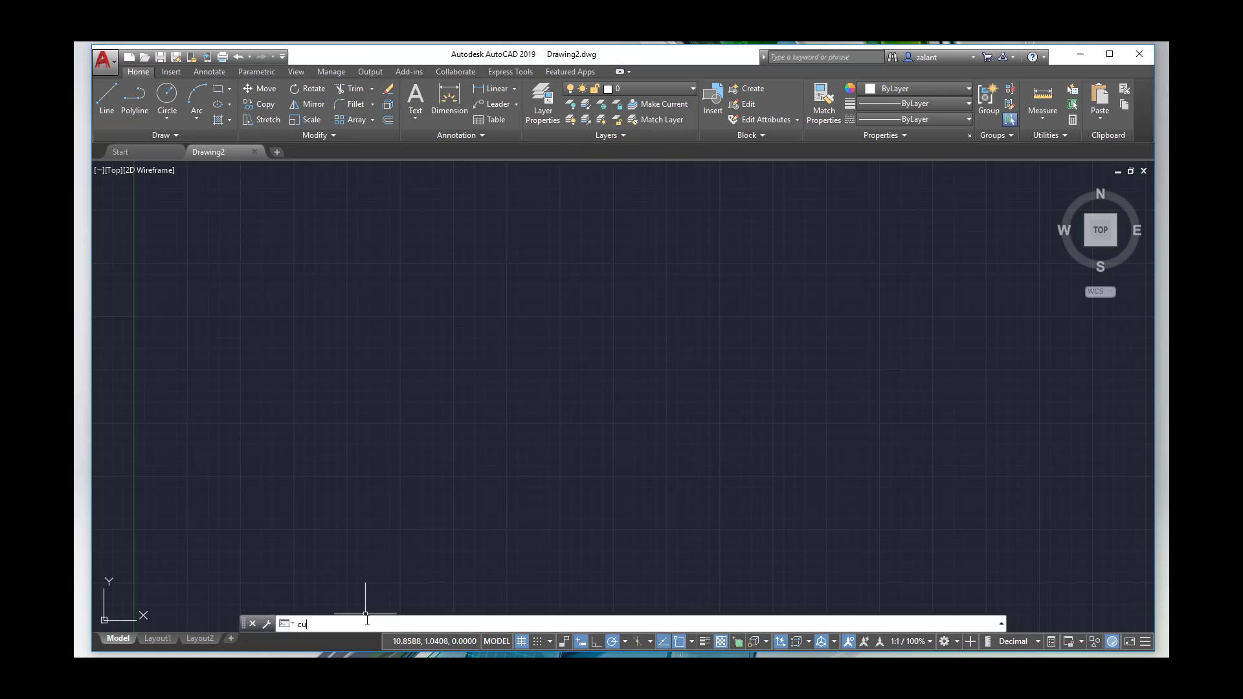
{"action": "type", "text": "i"}
{"action": "key", "text": "Return"}
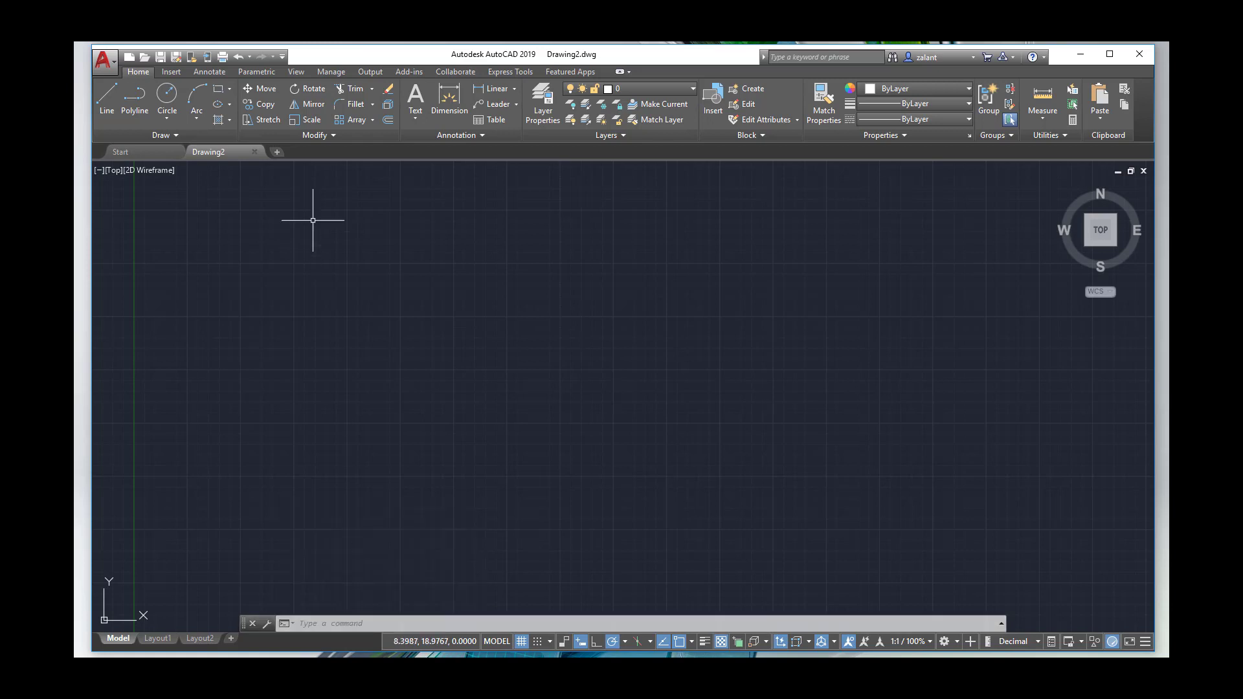
{"action": "left_click", "coordinate": [328, 72]}
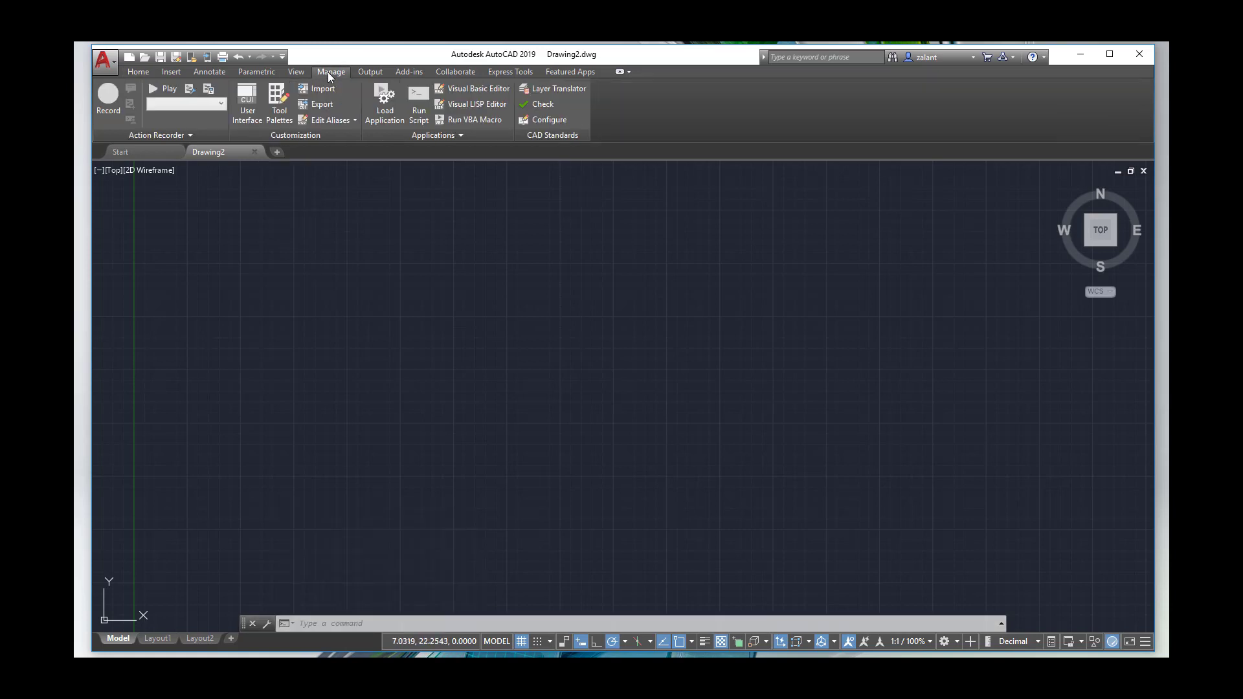
{"action": "left_click", "coordinate": [248, 109]}
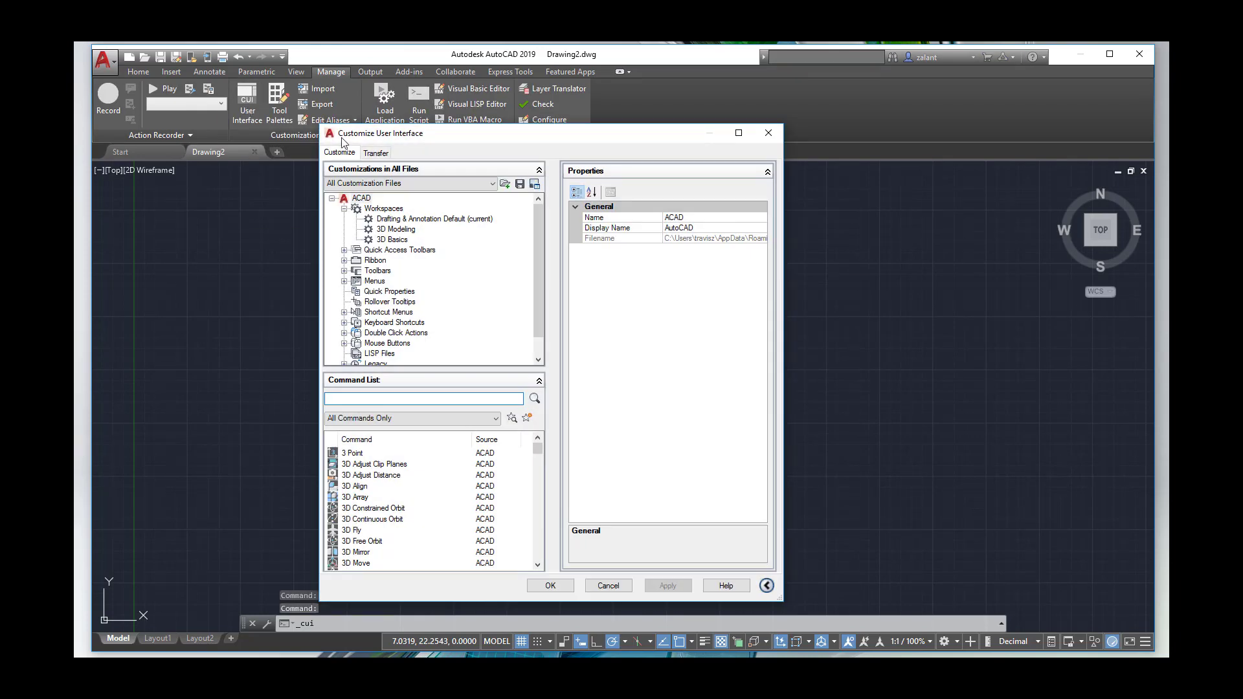
- On the Transfer tab, load Acad.CUIx into the right pane to list its AutoCAD Classic workspace
{"action": "left_click", "coordinate": [376, 153]}
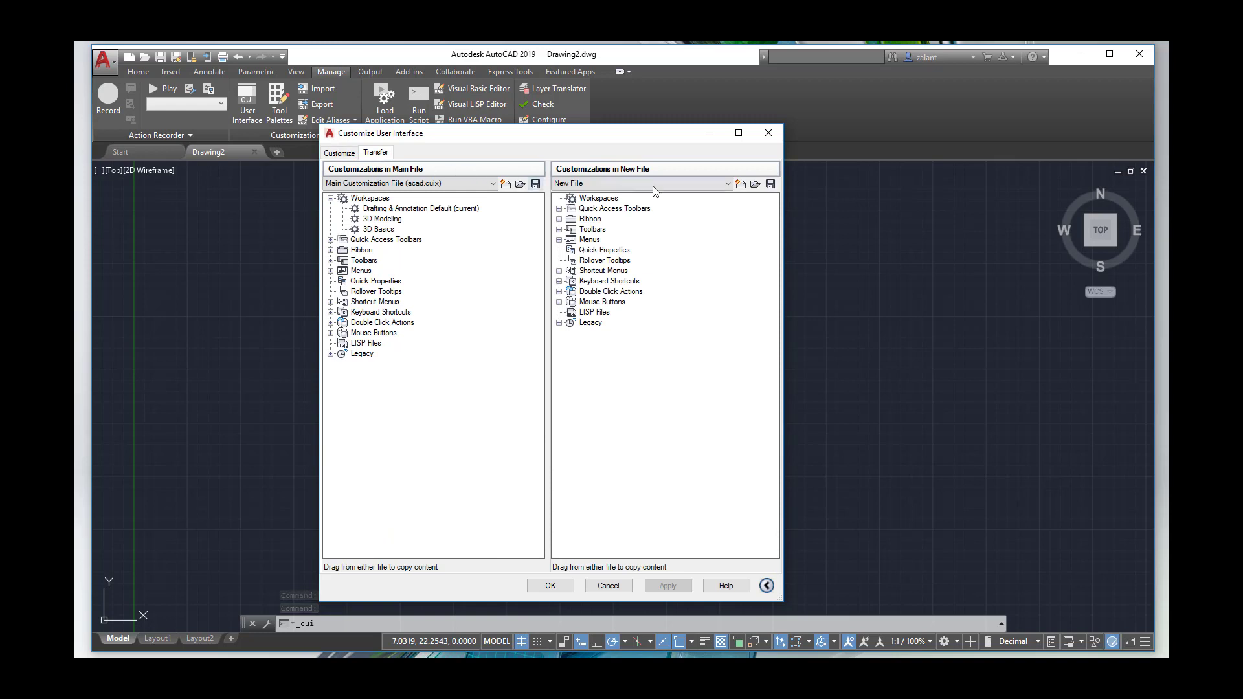
{"action": "left_click", "coordinate": [756, 184]}
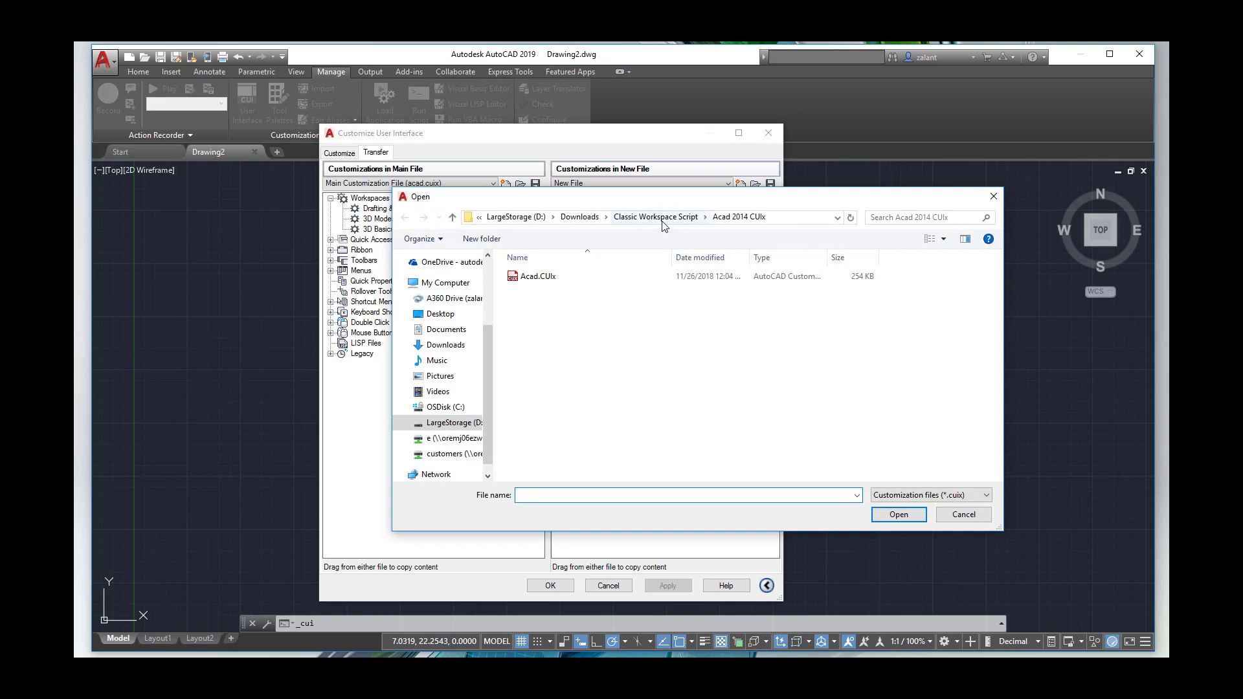
{"action": "left_click", "coordinate": [541, 278]}
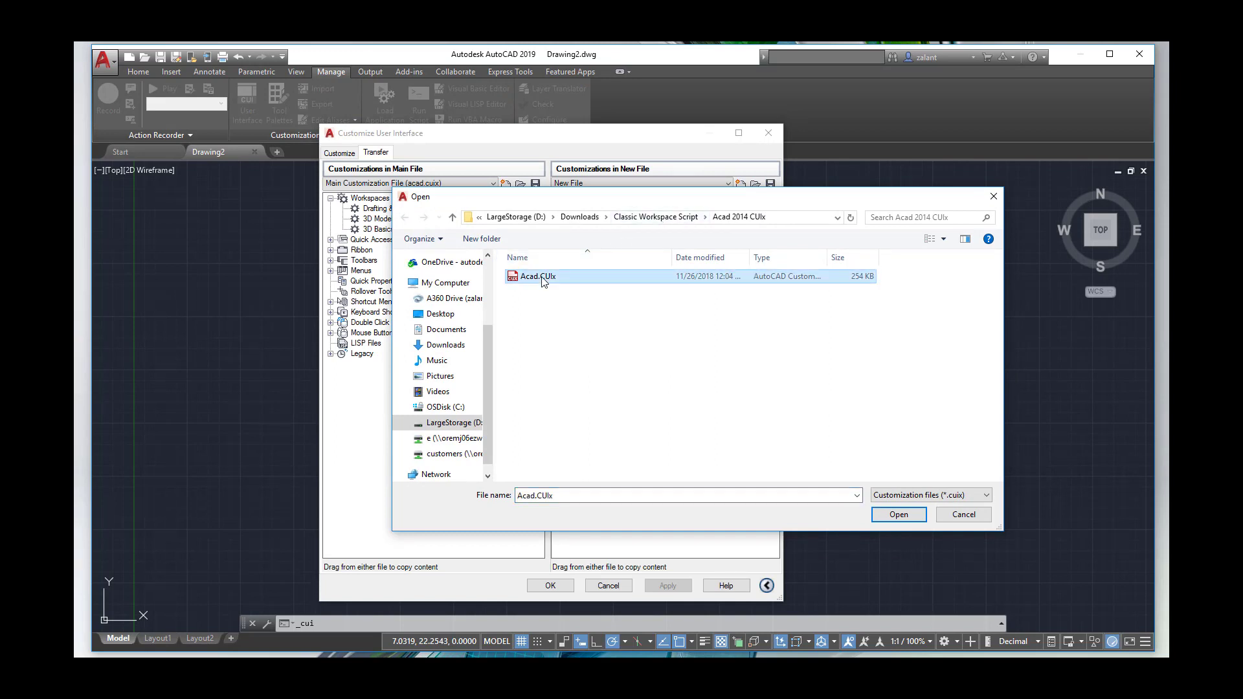
{"action": "left_click", "coordinate": [900, 515]}
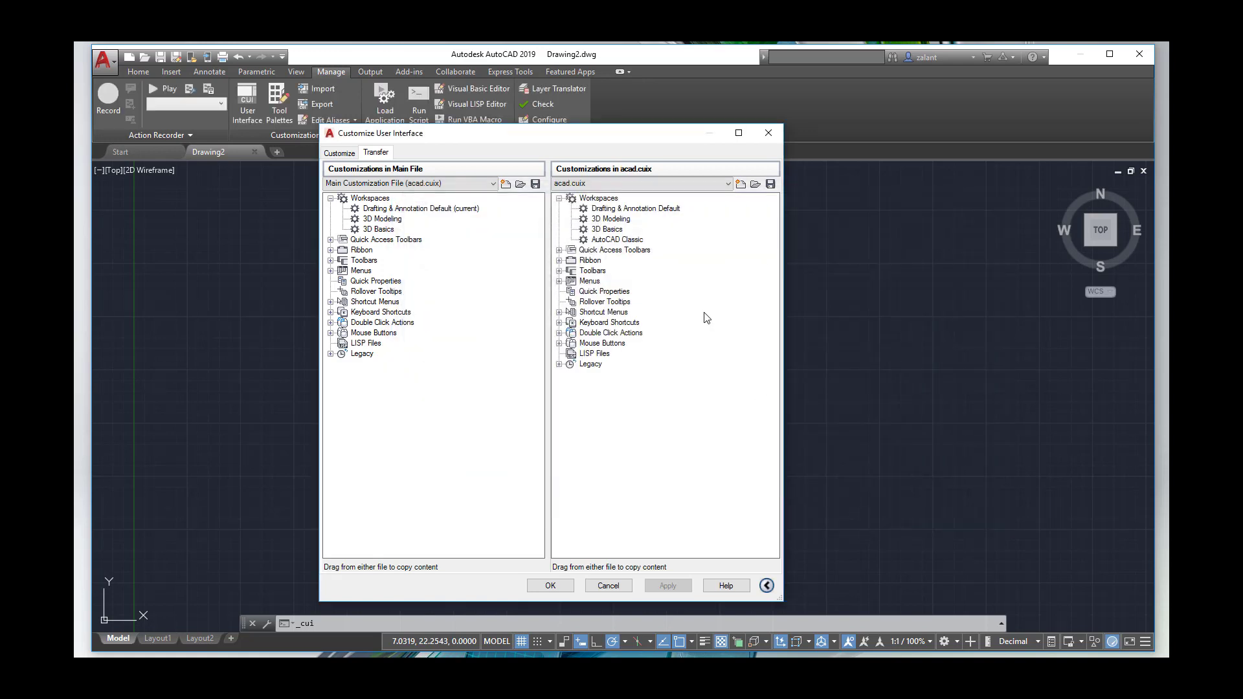
- Drag the AutoCAD Classic workspace into the main acad.cuix Workspaces and apply with OK
{"action": "left_click", "coordinate": [614, 241]}
{"action": "left_click_drag", "start_coordinate": [439, 235], "coordinate": [388, 237]}
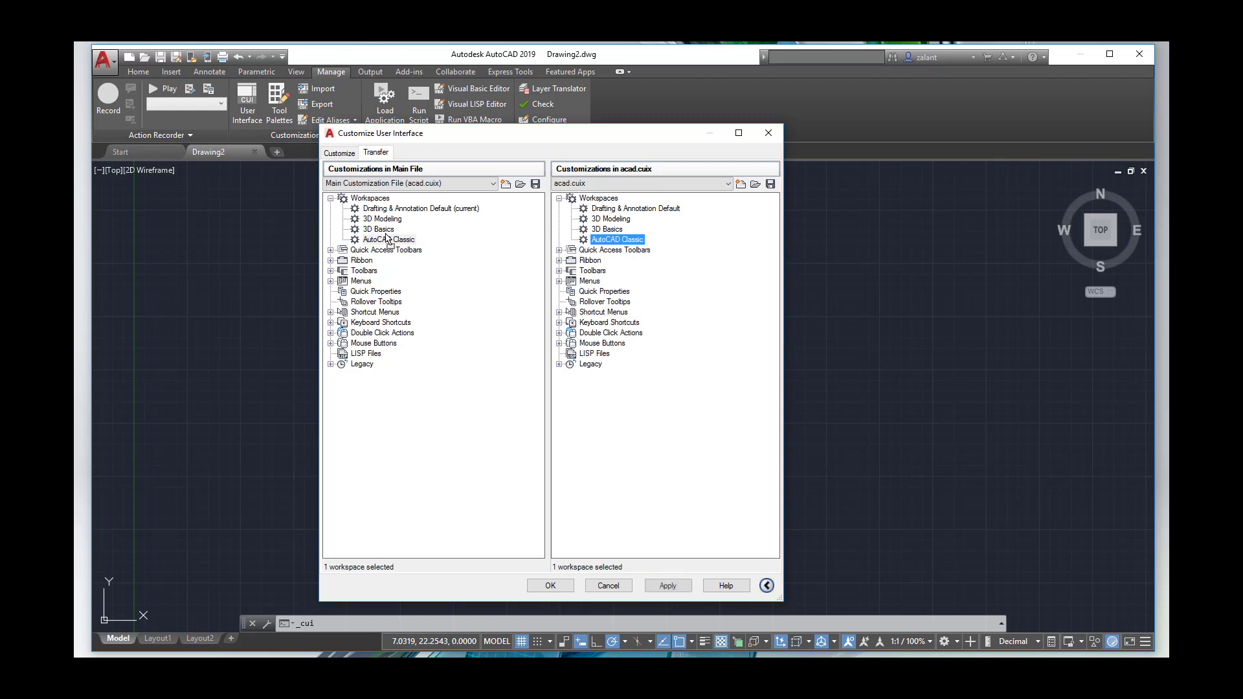
{"action": "left_click", "coordinate": [392, 240]}
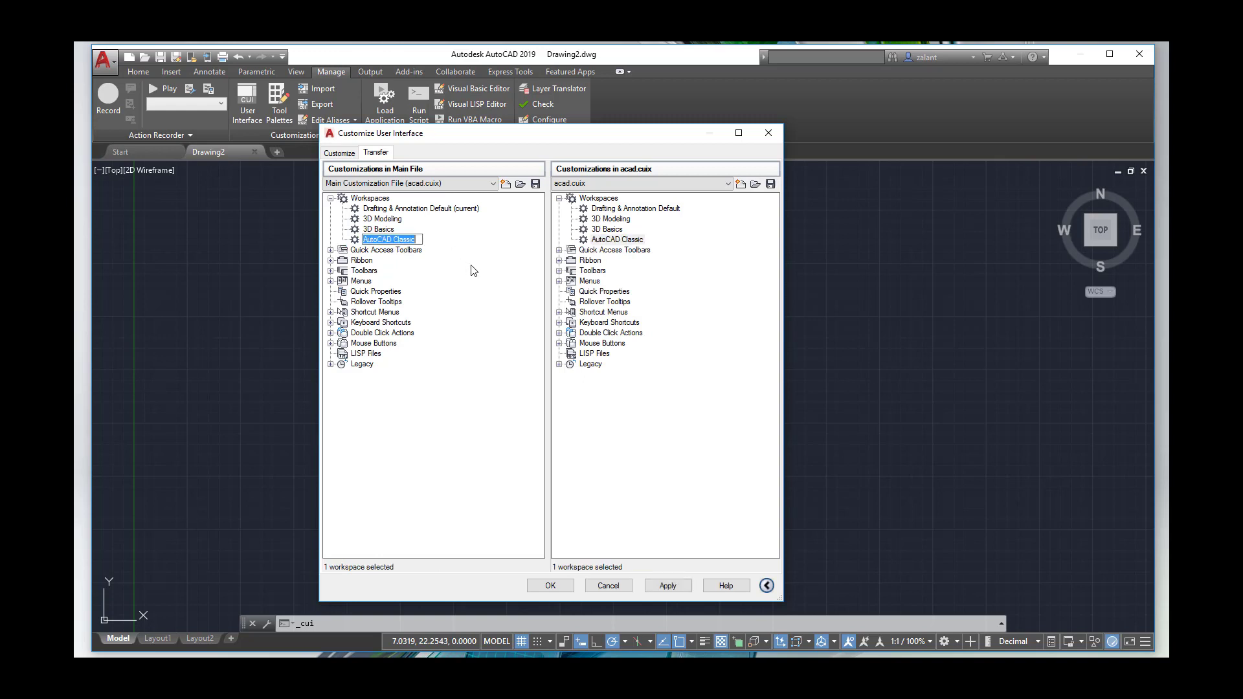
{"action": "left_click", "coordinate": [550, 586]}
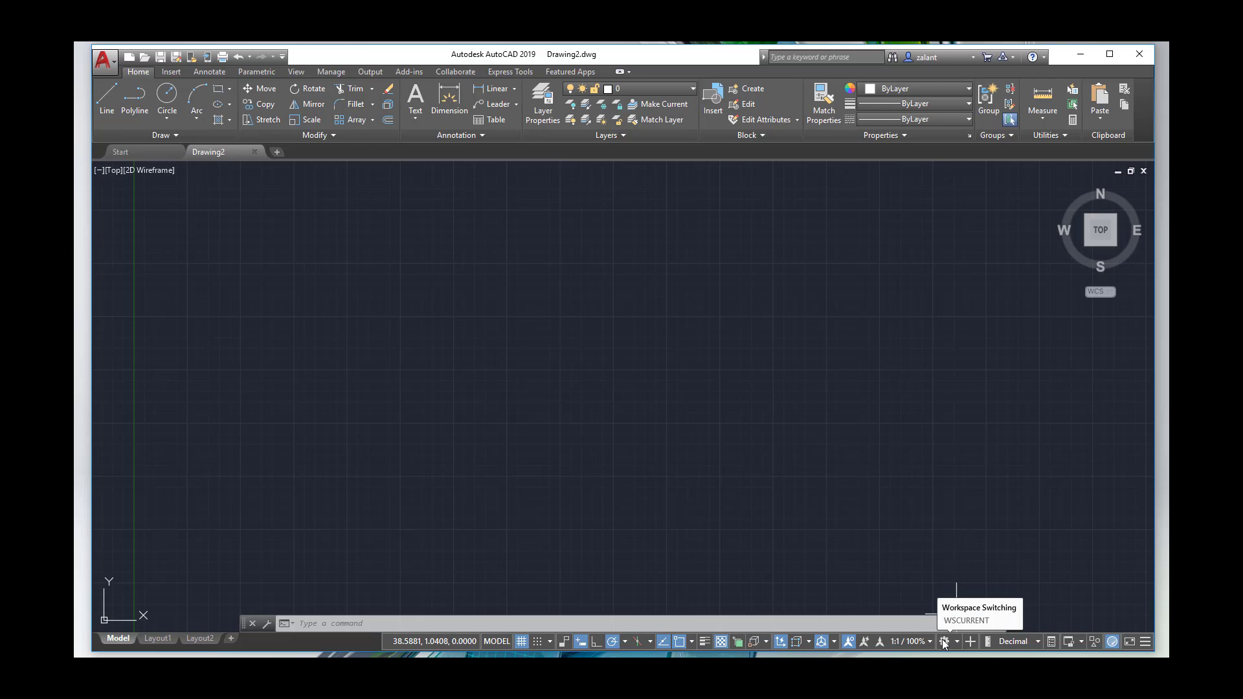
- Choose AutoCAD Classic from the status bar's workspace switching list
{"action": "left_click", "coordinate": [945, 642]}
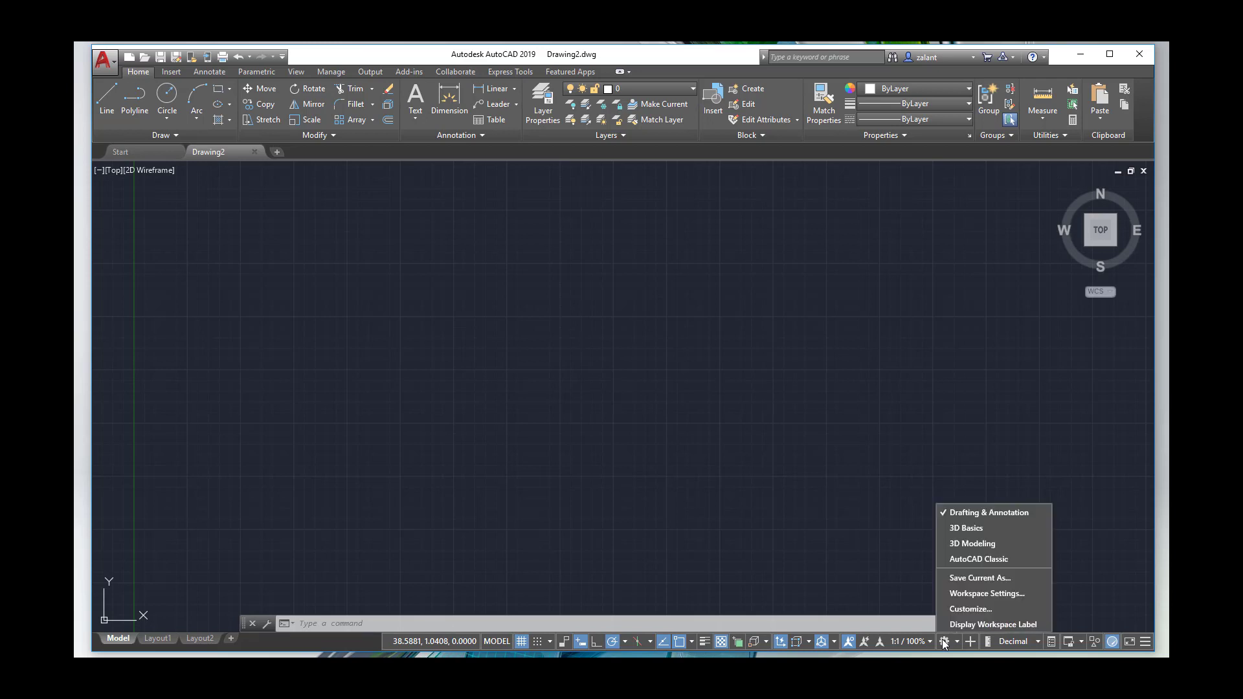
{"action": "left_click", "coordinate": [1005, 560]}
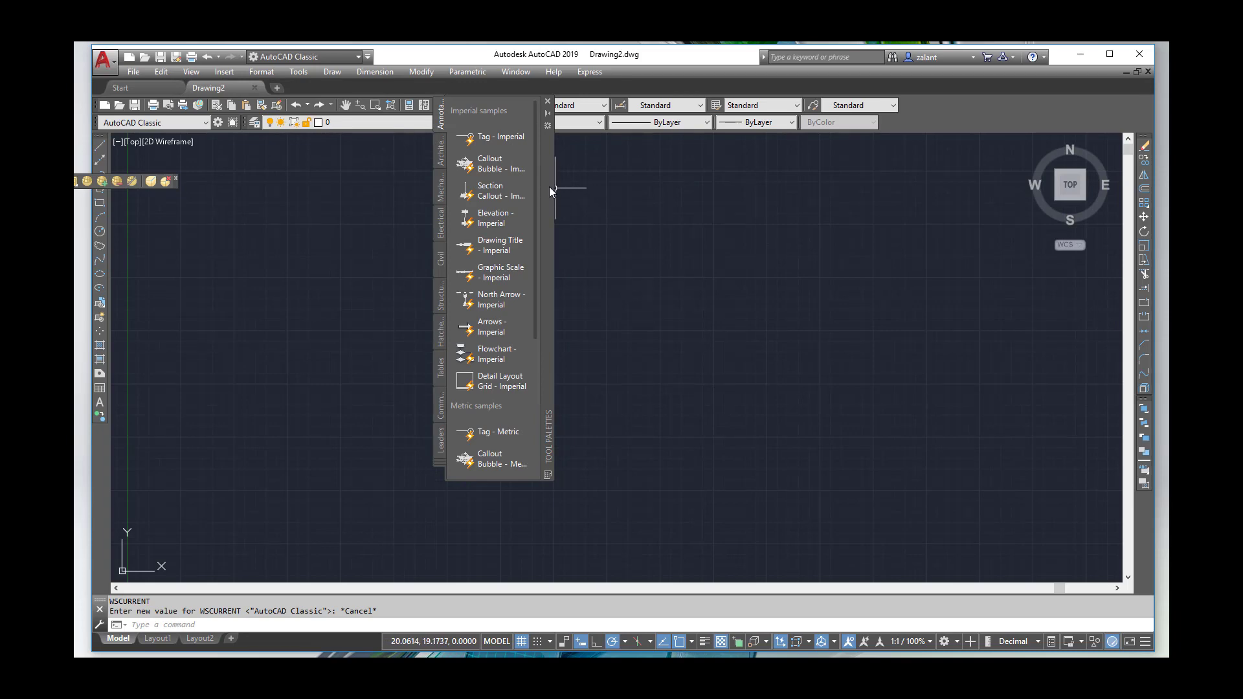
- Close the Tool Palettes and turn on the Inquiry toolbar from the toolbar list
{"action": "mouse_move", "coordinate": [549, 187]}
{"action": "left_mouse_down"}
{"action": "mouse_move", "coordinate": [760, 236]}
{"action": "mouse_move", "coordinate": [984, 246]}
{"action": "mouse_move", "coordinate": [1084, 245]}
{"action": "mouse_move", "coordinate": [1143, 227]}
{"action": "mouse_move", "coordinate": [1143, 194]}
{"action": "left_mouse_up"}
{"action": "left_click", "coordinate": [1148, 140]}
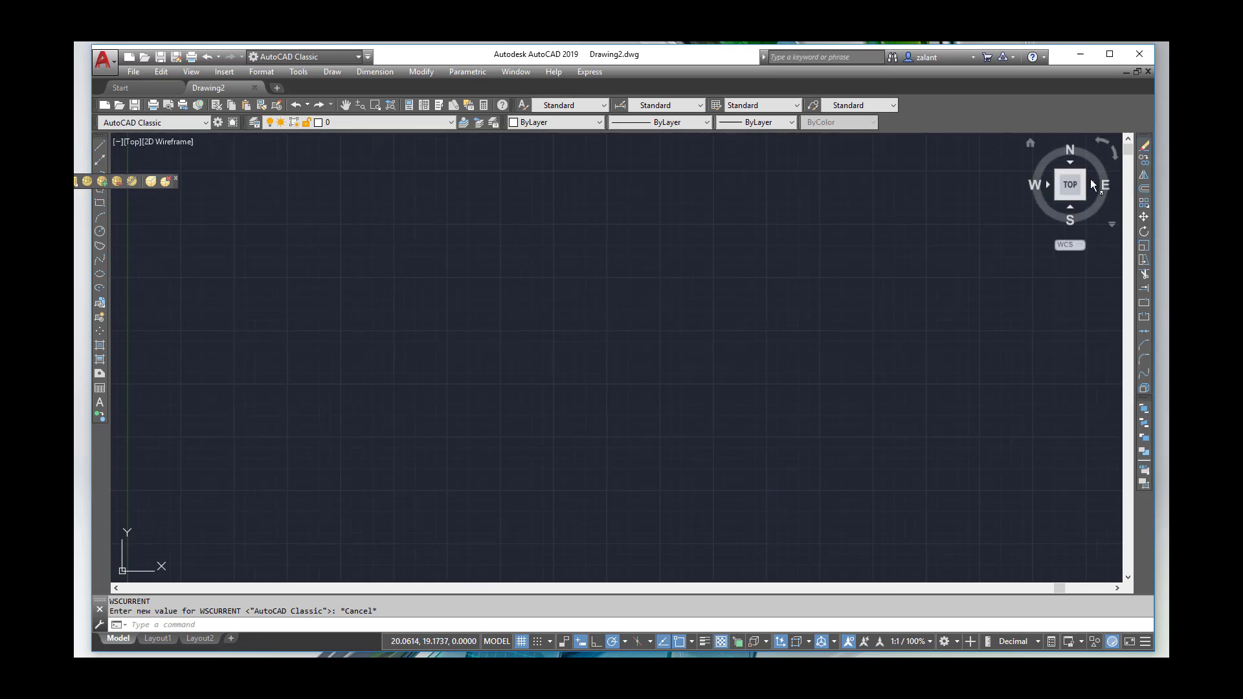
{"action": "right_click", "coordinate": [102, 262]}
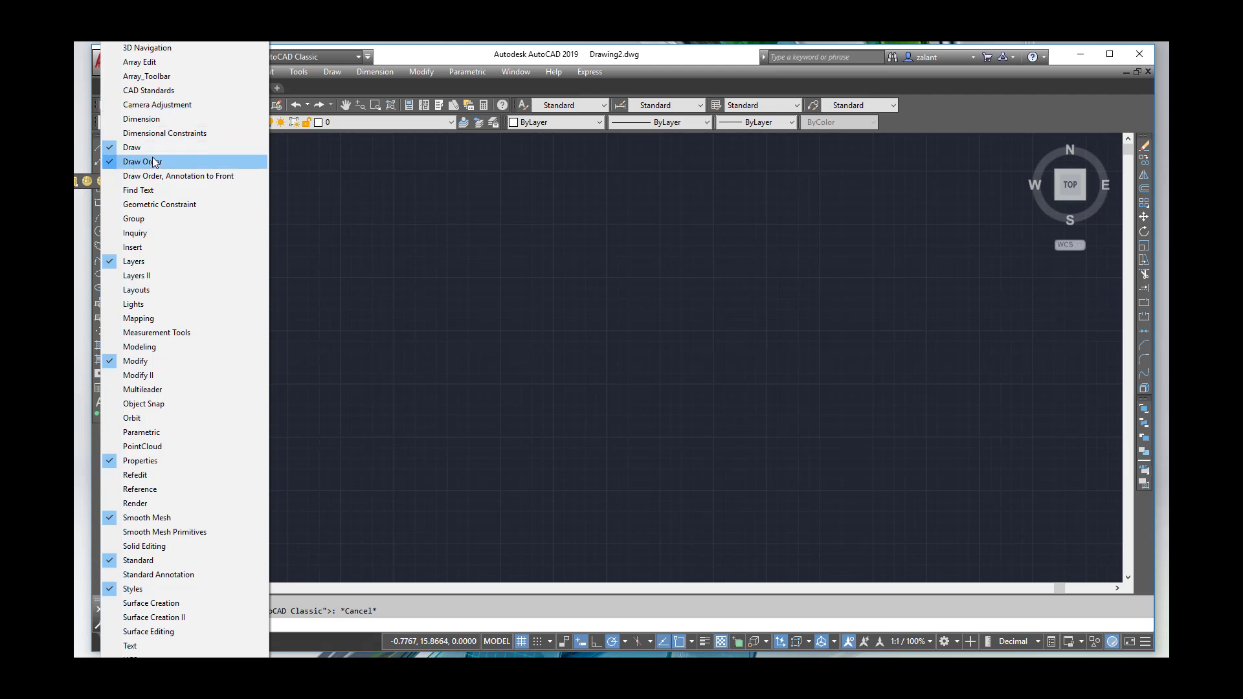
{"action": "left_click", "coordinate": [139, 232]}
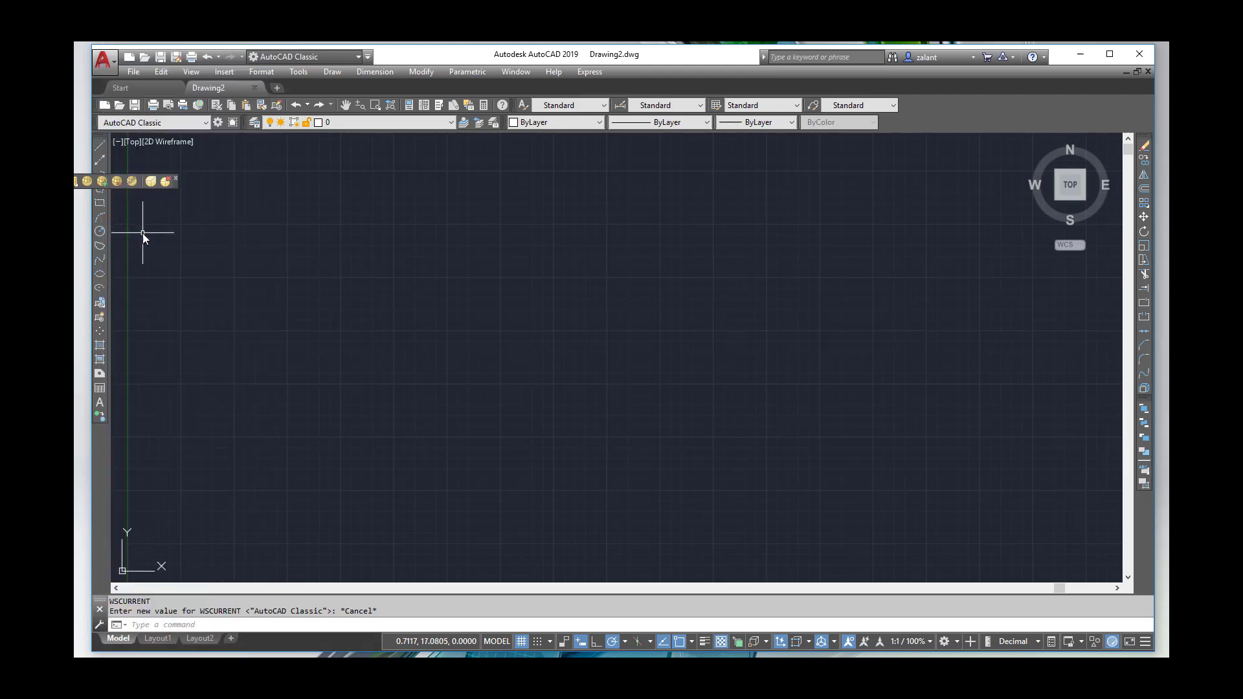
{"action": "right_click", "coordinate": [102, 233]}
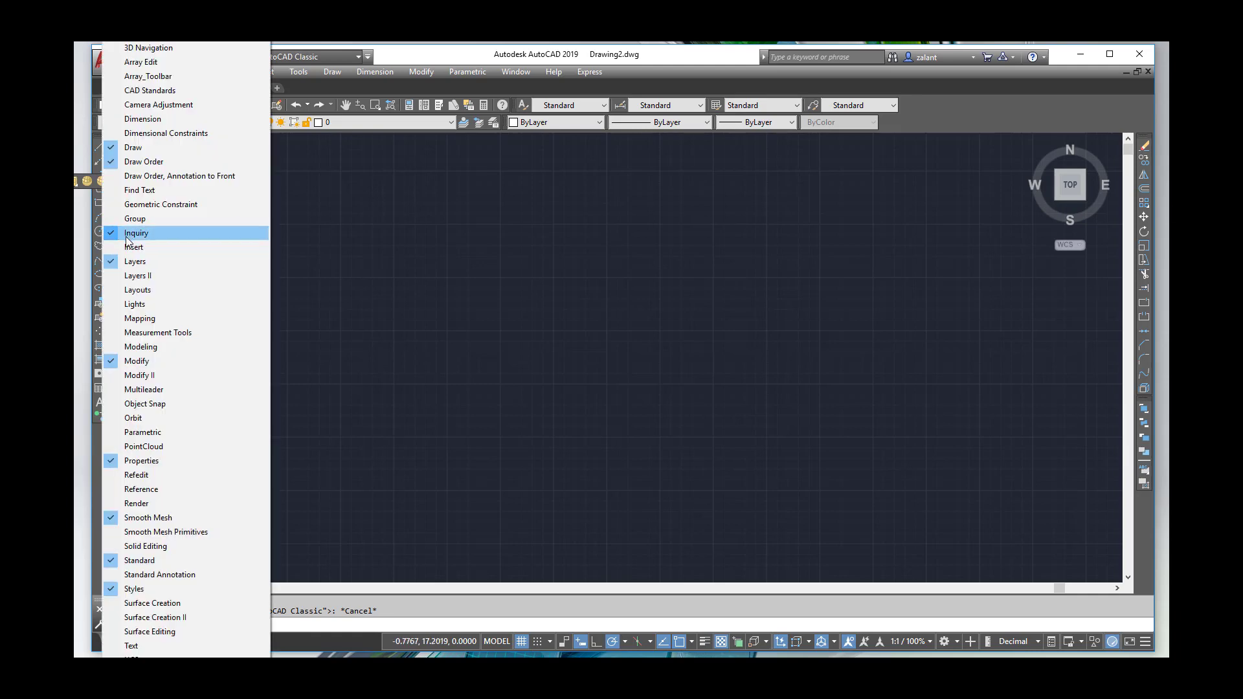
{"action": "left_click", "coordinate": [127, 237]}
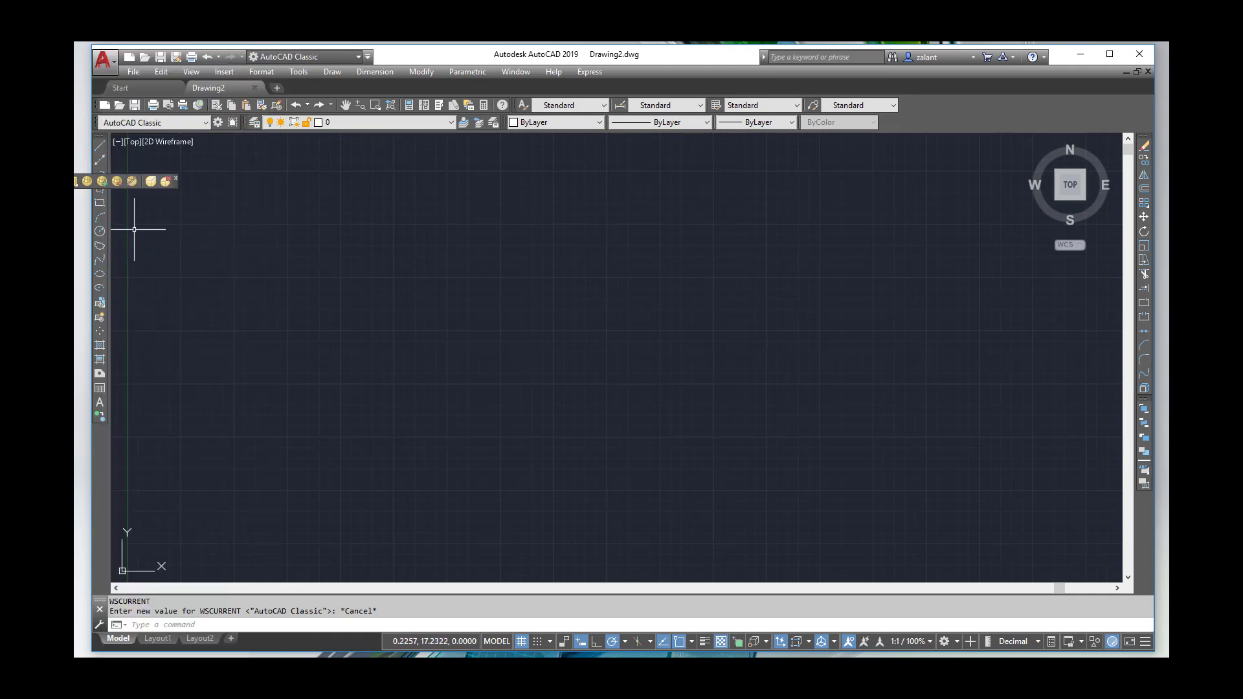